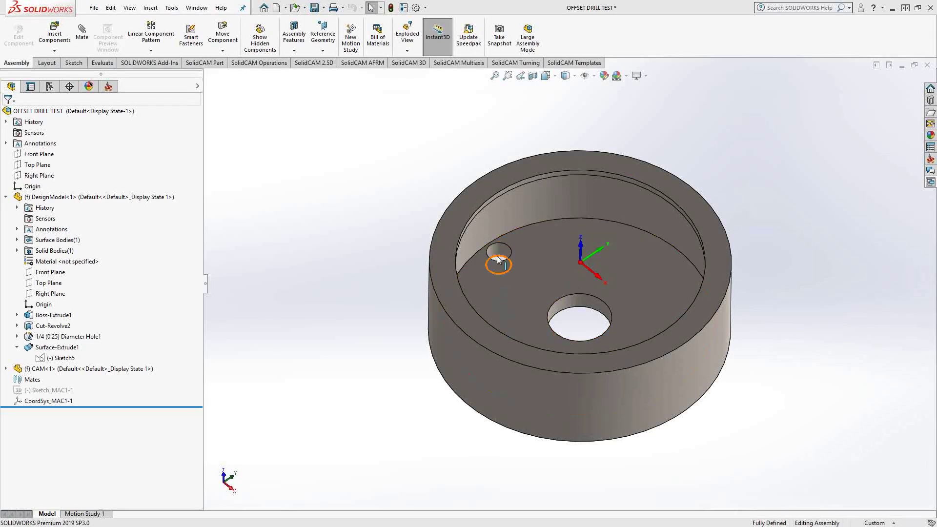
Orbit the offset drill test part to view it from the side
{"action": "mouse_move", "coordinate": [341, 299]}
{"action": "middle_mouse_down"}
{"action": "mouse_move", "coordinate": [381, 251]}
{"action": "mouse_move", "coordinate": [420, 242]}
{"action": "mouse_move", "coordinate": [381, 239]}
{"action": "mouse_move", "coordinate": [315, 200]}
{"action": "mouse_move", "coordinate": [341, 297]}
{"action": "mouse_move", "coordinate": [358, 269]}
{"action": "mouse_move", "coordinate": [334, 279]}
{"action": "mouse_move", "coordinate": [345, 297]}
{"action": "middle_mouse_up"}
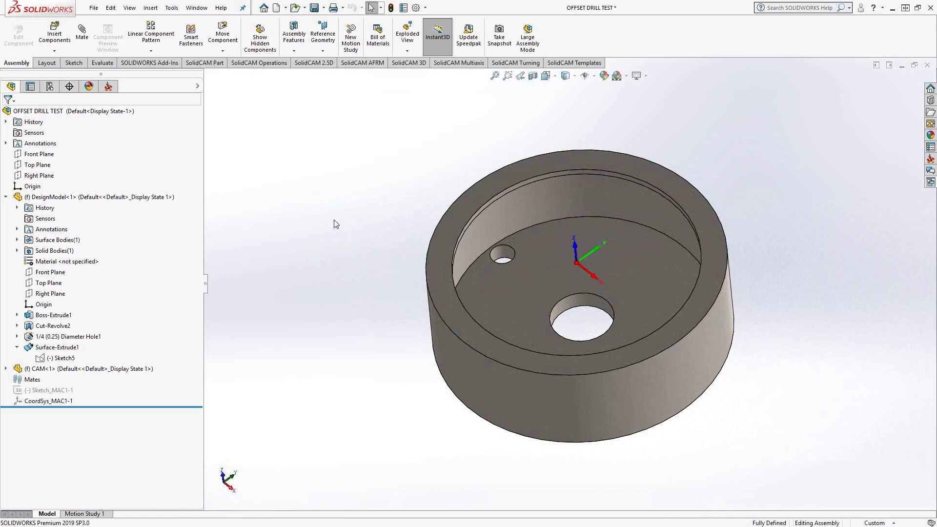
Highlight Sketch5's bent path, then orbit and zoom in on the small offset hole beneath the lip
{"action": "right_click", "coordinate": [55, 358]}
{"action": "left_click", "coordinate": [298, 267]}
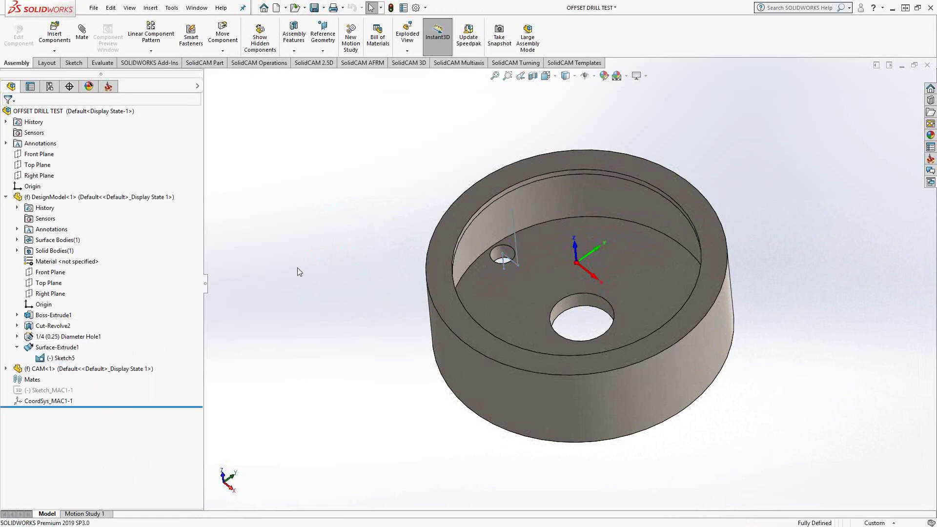
{"action": "middle_click_drag", "start_coordinate": [522, 276], "coordinate": [535, 241]}
{"action": "scroll", "coordinate": [515, 208], "scroll_direction": "down", "scroll_amount": 3}
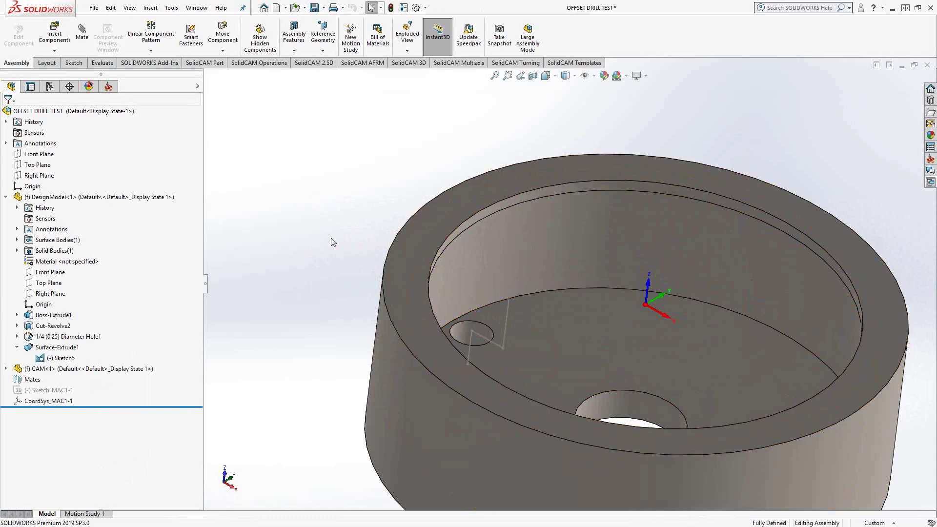
{"action": "left_click", "coordinate": [108, 86]}
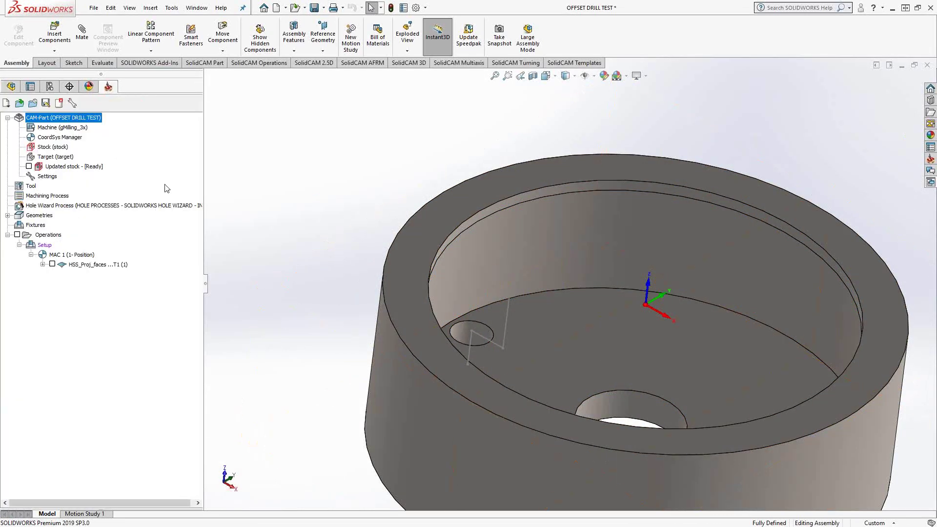
{"action": "double_click", "coordinate": [32, 186]}
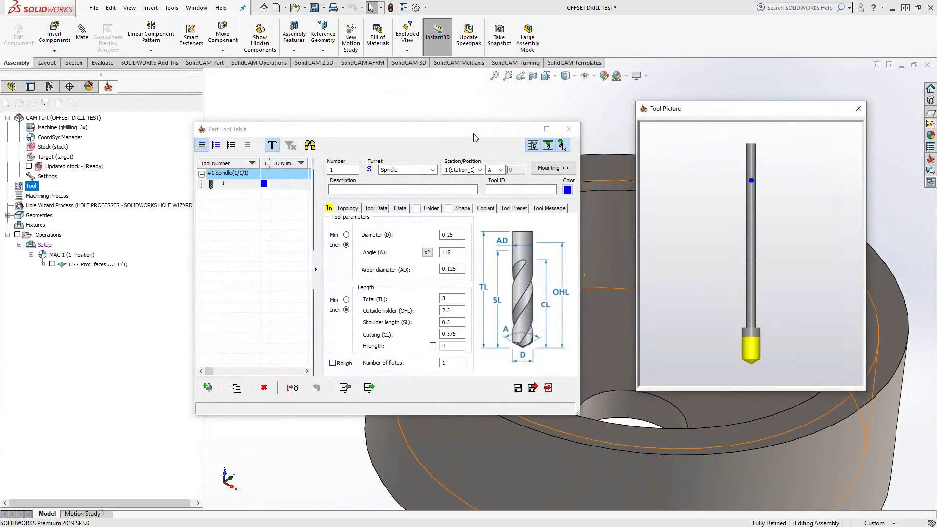
{"action": "left_click", "coordinate": [223, 183]}
{"action": "left_click_drag", "start_coordinate": [317, 129], "coordinate": [139, 146]}
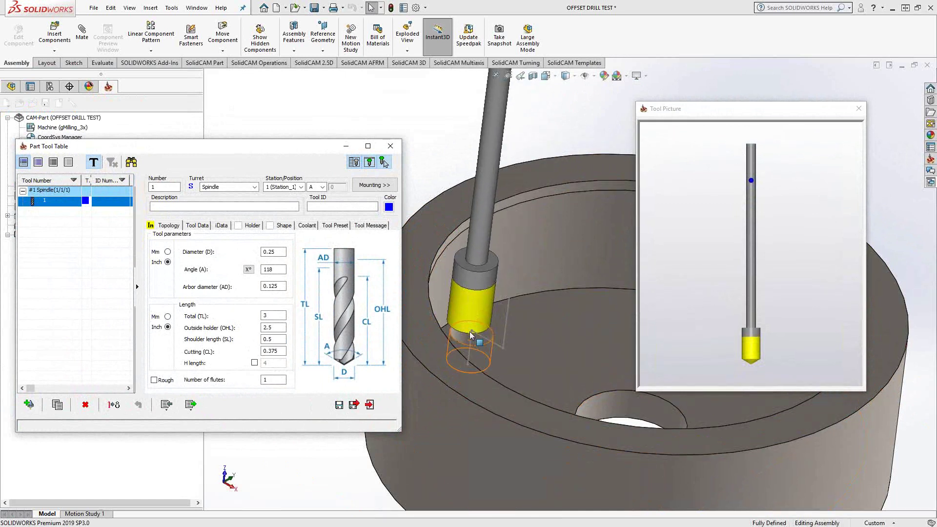
{"action": "left_click", "coordinate": [390, 146]}
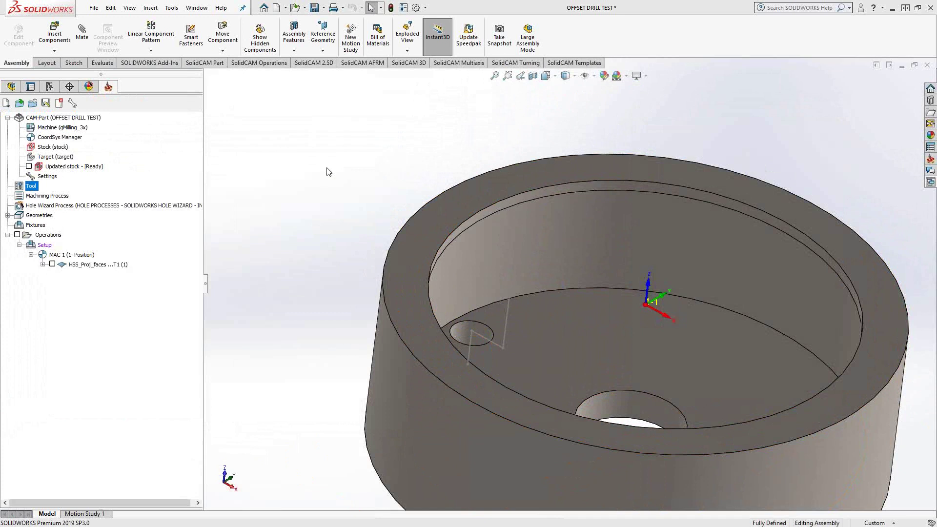
{"action": "left_click", "coordinate": [13, 85]}
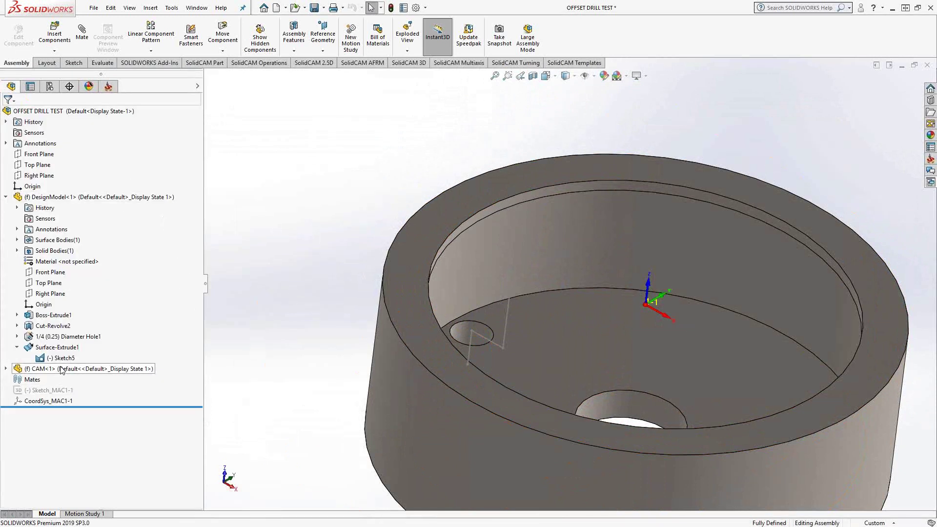
Show the Surface-Extrude1 body and orbit to see the green surface above the hole
{"action": "left_click", "coordinate": [55, 347]}
{"action": "right_click", "coordinate": [44, 348]}
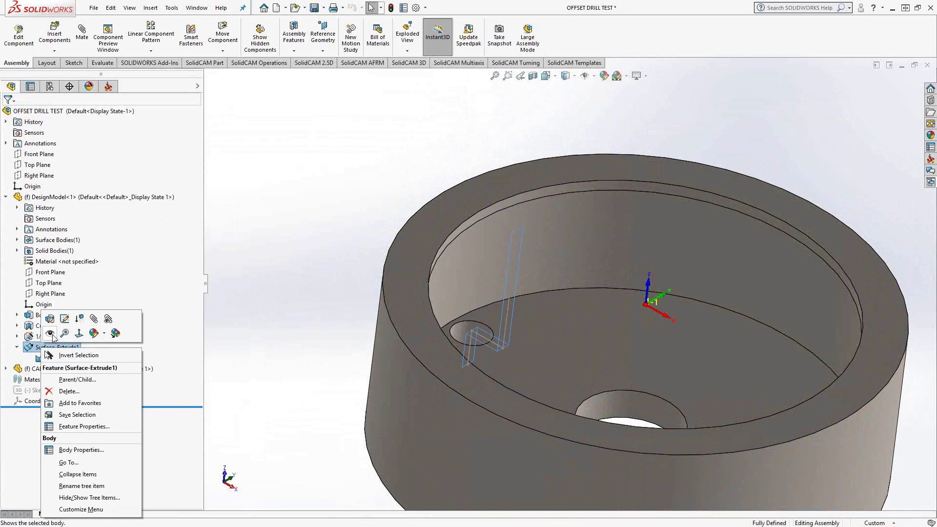
{"action": "left_click", "coordinate": [52, 334]}
{"action": "middle_click_drag", "start_coordinate": [307, 242], "coordinate": [300, 203]}
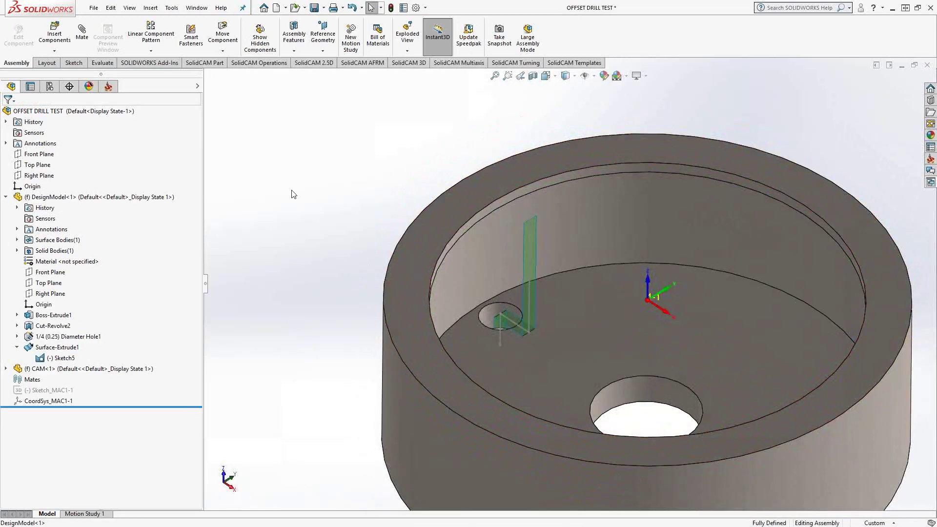
Open the HSS_Proj_faces operation for editing from the SolidCAM operations tree
{"action": "left_click", "coordinate": [108, 86]}
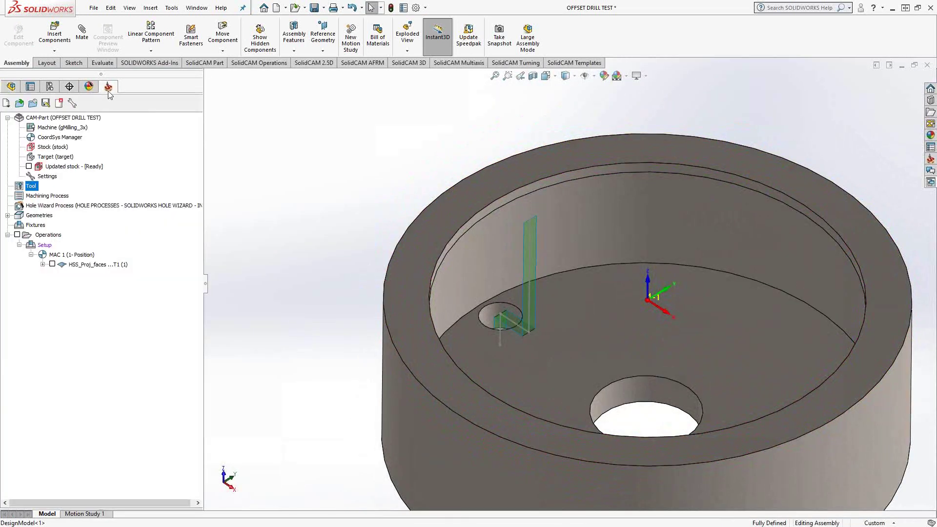
{"action": "left_click", "coordinate": [92, 264]}
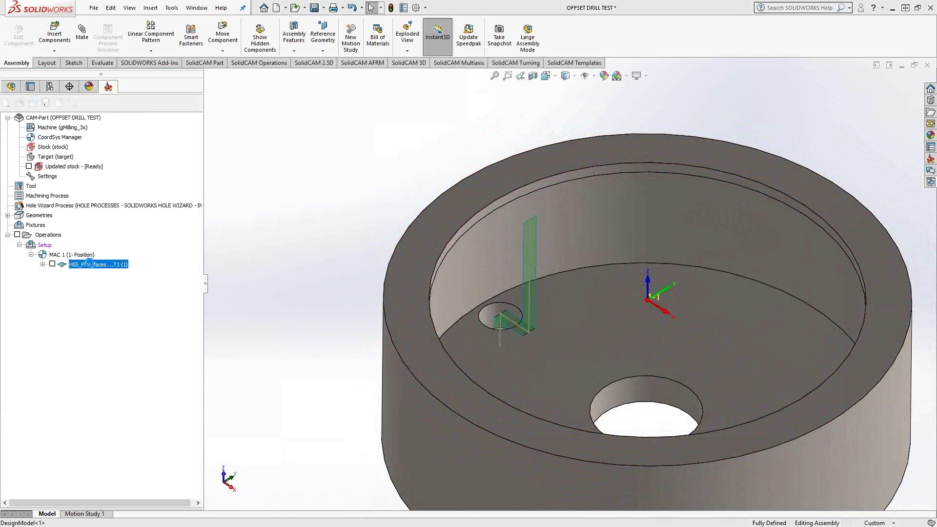
{"action": "double_click", "coordinate": [90, 263]}
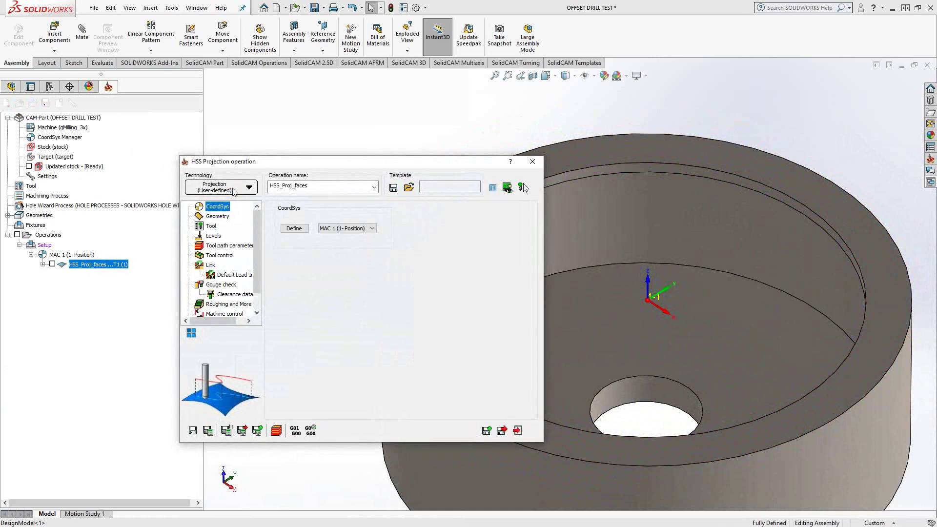
Set the HSS operation's technology to Projection > User-defined and move the window aside
{"action": "left_click", "coordinate": [249, 188]}
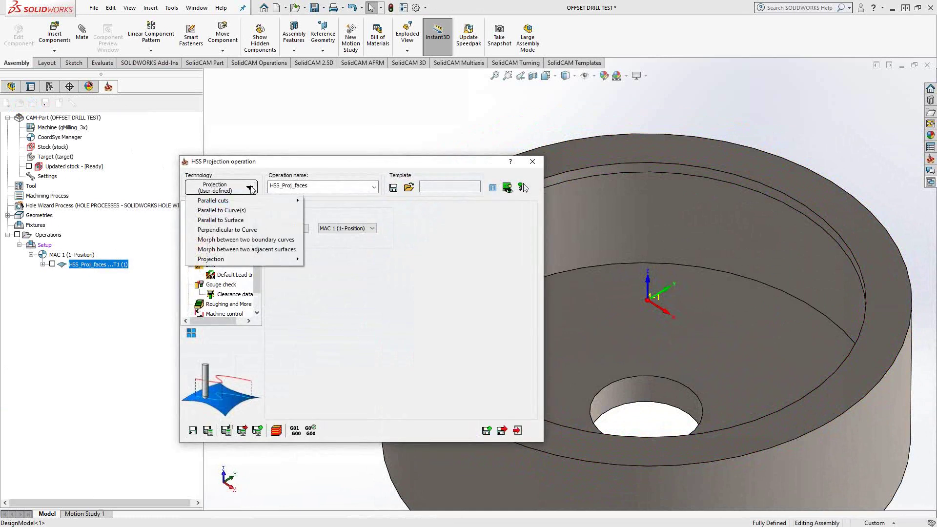
{"action": "mouse_move", "coordinate": [244, 259]}
{"action": "left_click", "coordinate": [329, 259]}
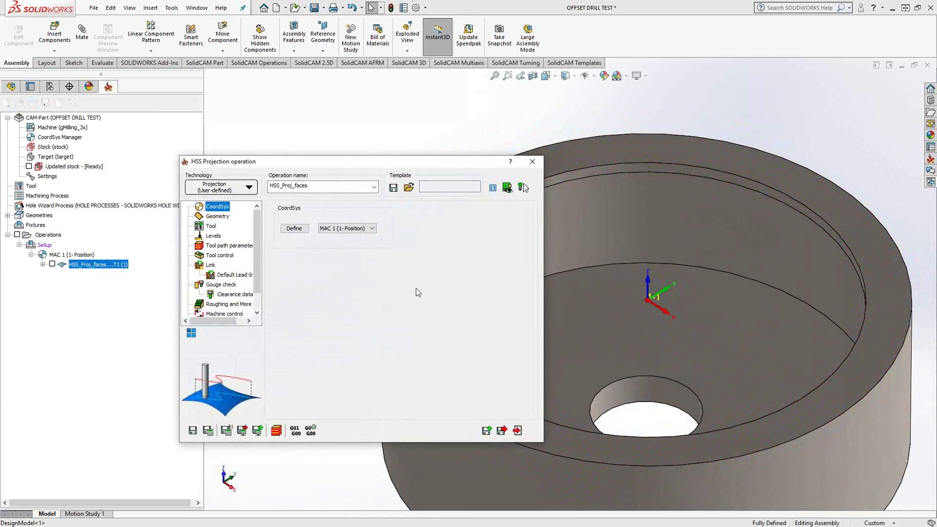
{"action": "left_click_drag", "start_coordinate": [400, 166], "coordinate": [267, 126]}
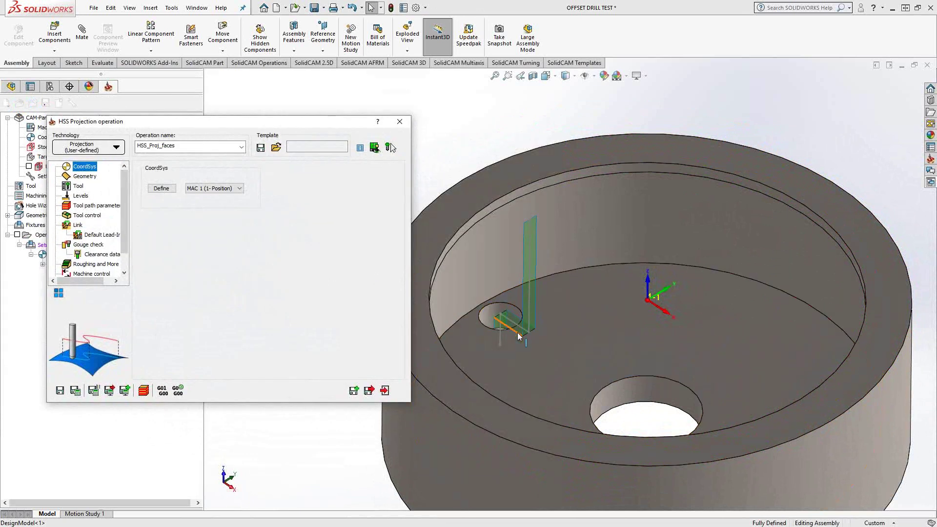
Review Geometry, Levels, Tool path parameters, Tool control, Link and Gouge check pages, then save and close
{"action": "left_click", "coordinate": [88, 178]}
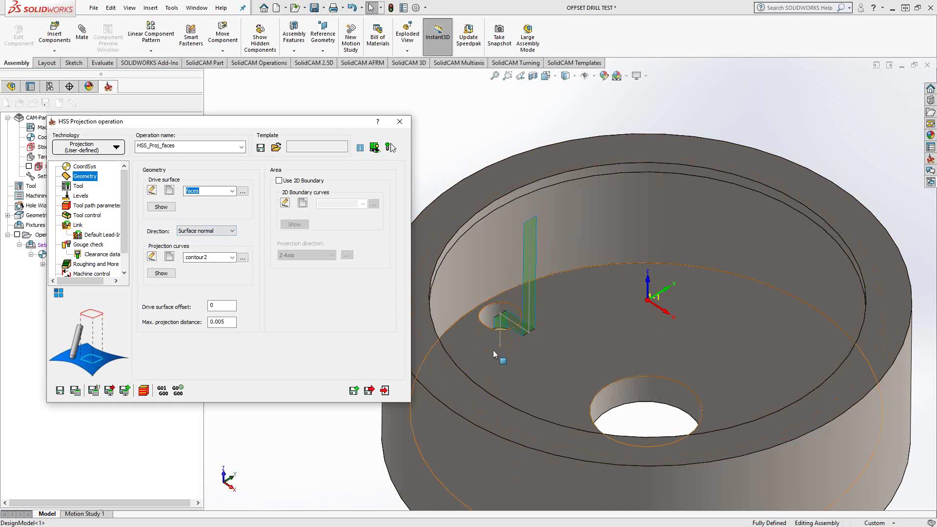
{"action": "left_click", "coordinate": [83, 196]}
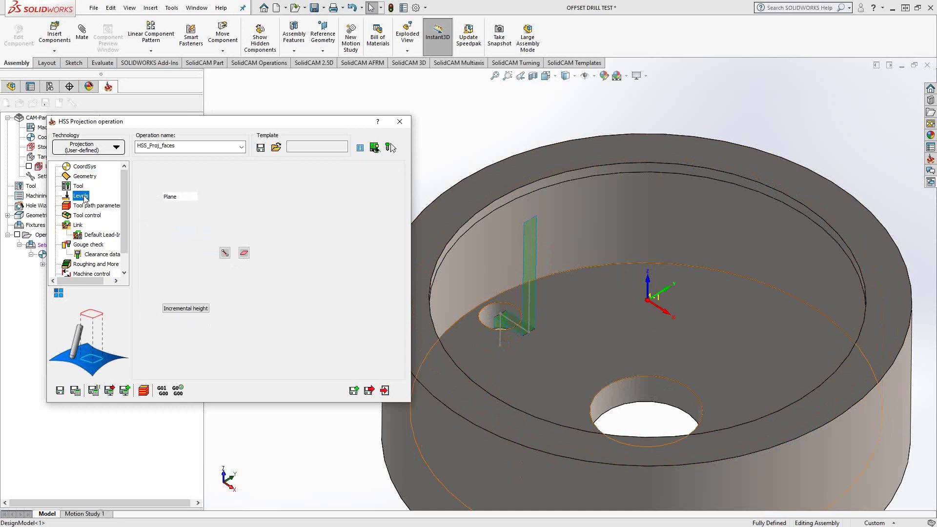
{"action": "left_click", "coordinate": [88, 205]}
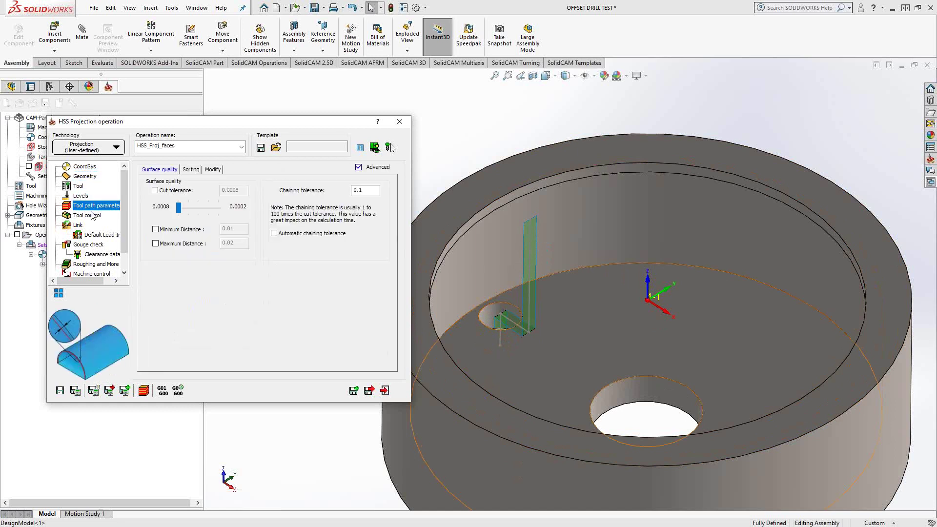
{"action": "left_click", "coordinate": [85, 216]}
{"action": "left_click", "coordinate": [77, 225]}
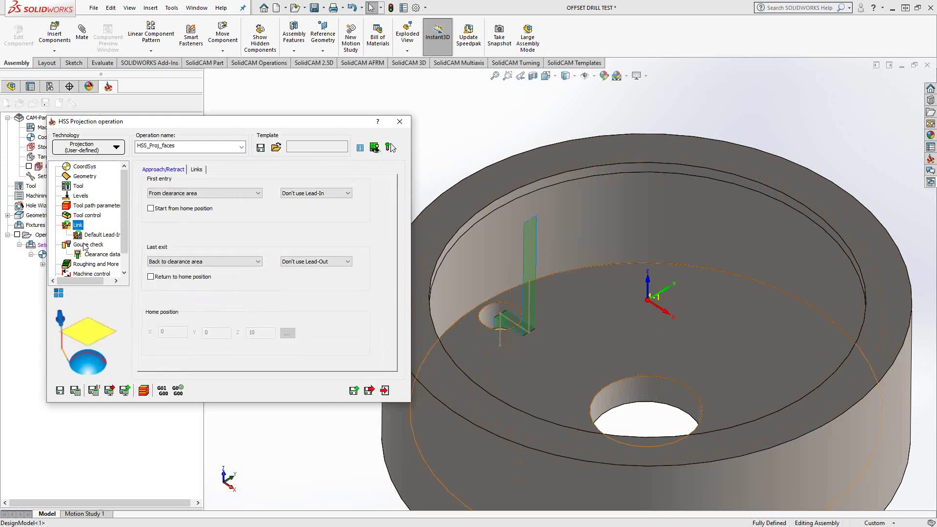
{"action": "left_click", "coordinate": [84, 245]}
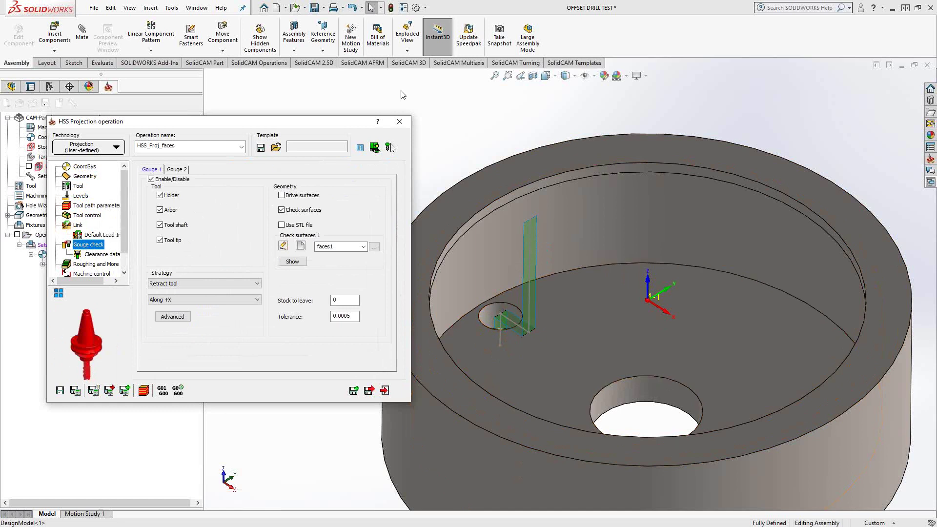
{"action": "left_click", "coordinate": [399, 122]}
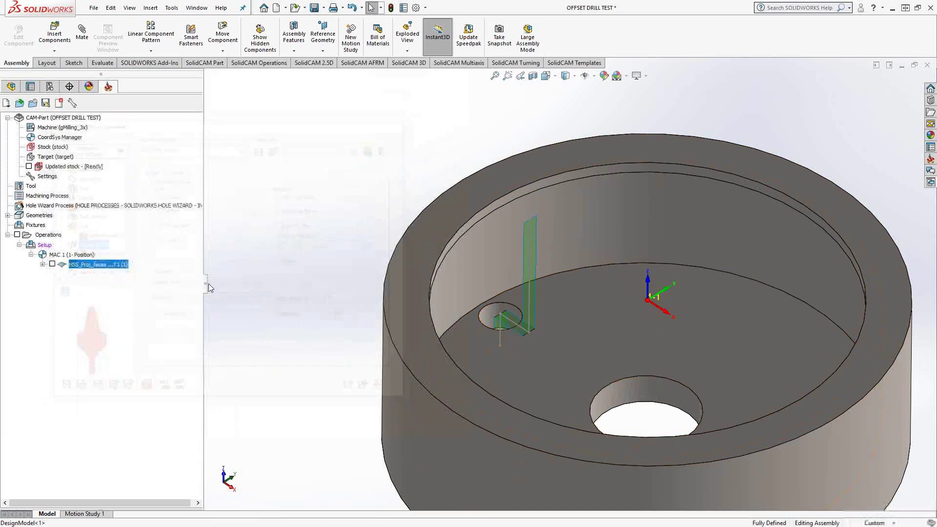
Enable HSS_Proj_faces to show its toolpath and start its simulation
{"action": "left_click", "coordinate": [52, 264]}
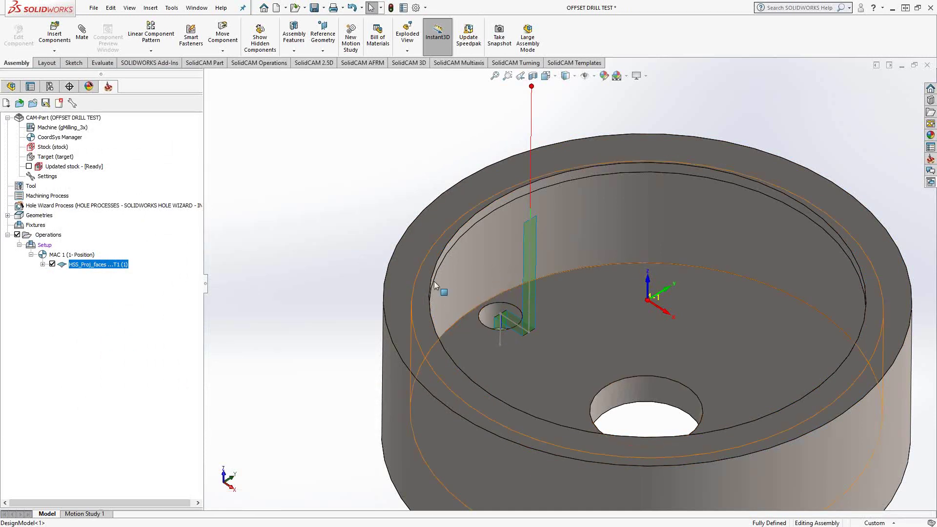
{"action": "right_click", "coordinate": [102, 267]}
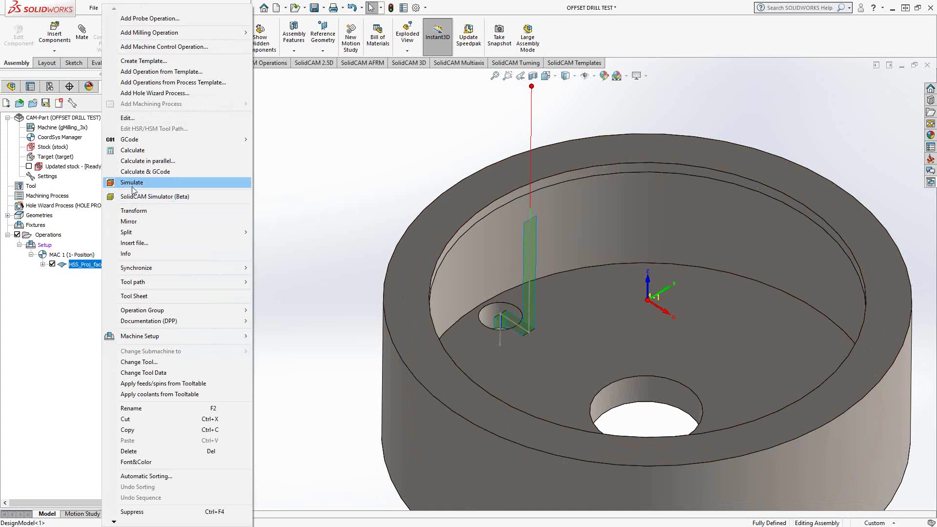
{"action": "left_click", "coordinate": [219, 182]}
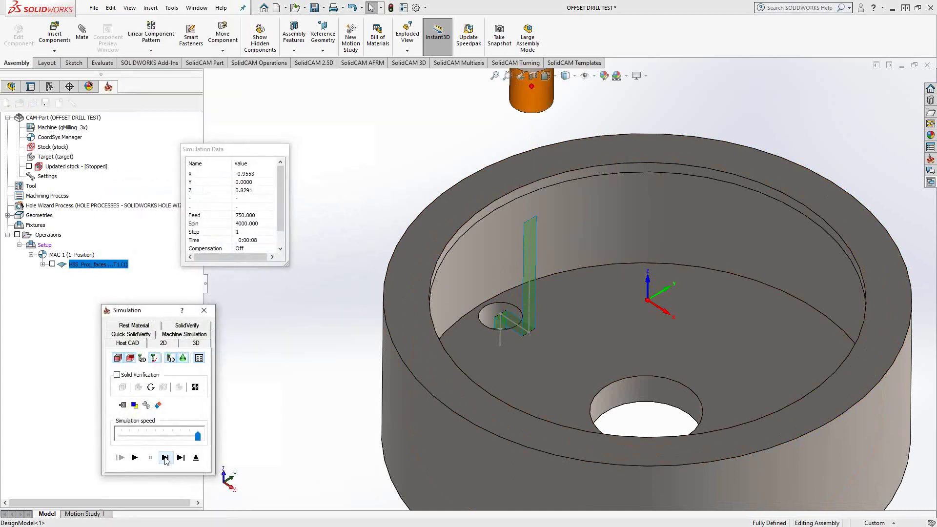
Step the simulated tool move by move into the offset hole, then exit the simulation
{"action": "left_click", "coordinate": [165, 458]}
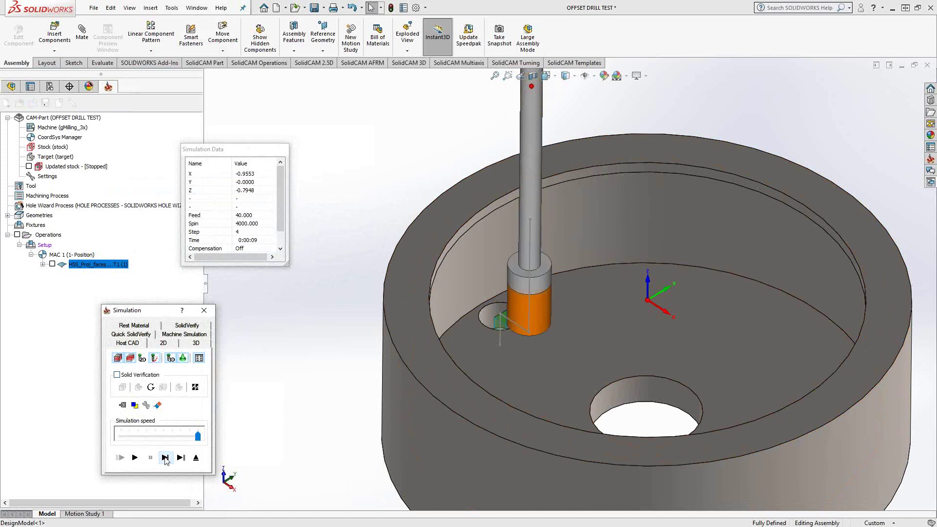
{"action": "left_click", "coordinate": [165, 458]}
{"action": "left_click", "coordinate": [166, 458]}
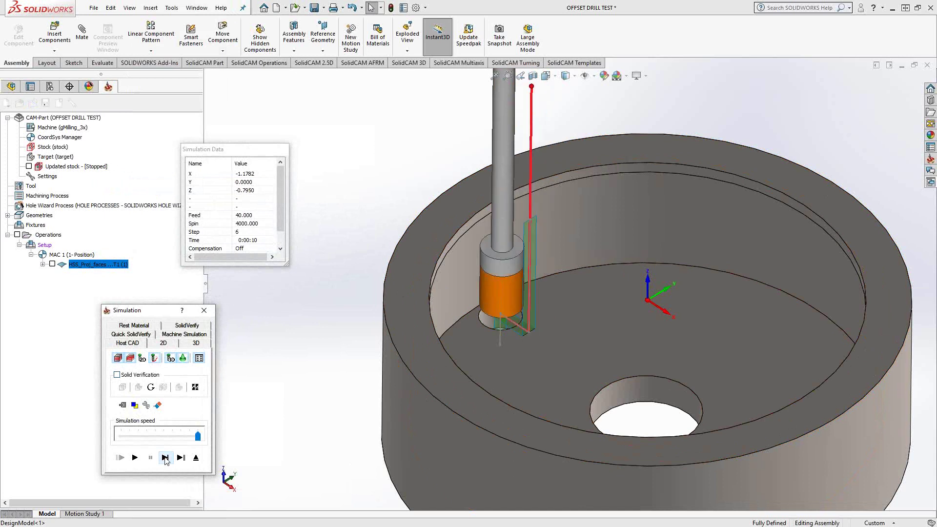
{"action": "left_click", "coordinate": [165, 458]}
{"action": "left_click", "coordinate": [166, 458]}
{"action": "left_click", "coordinate": [165, 457]}
{"action": "left_click", "coordinate": [166, 458]}
{"action": "left_click", "coordinate": [166, 457]}
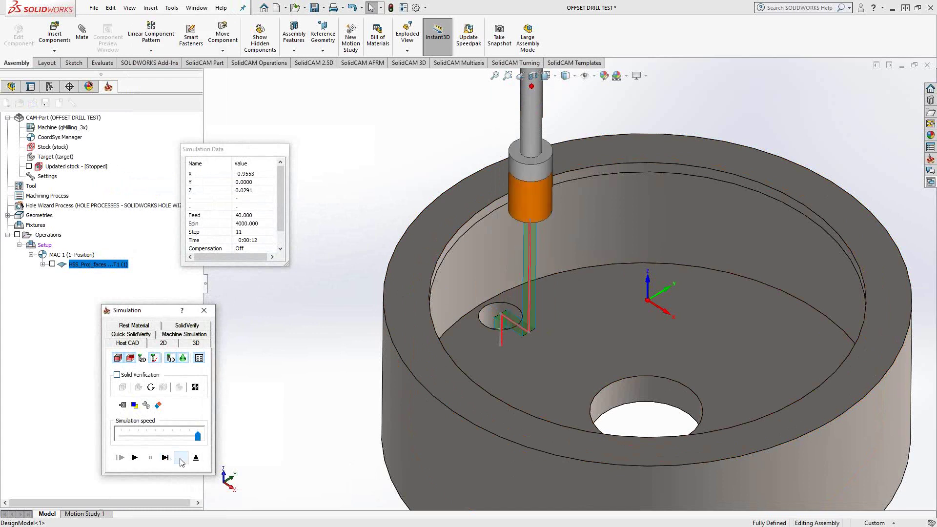
{"action": "left_click", "coordinate": [195, 457]}
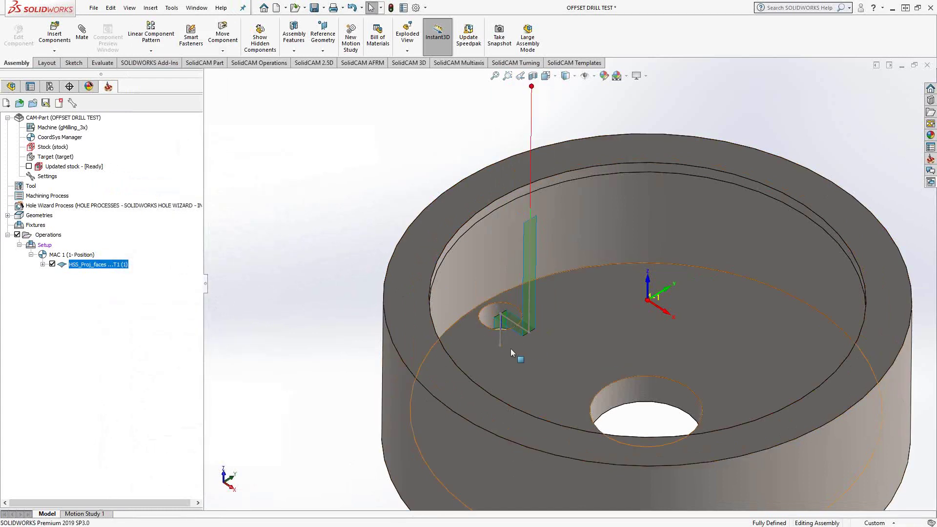
{"action": "scroll", "coordinate": [512, 317], "scroll_direction": "down", "scroll_amount": 10}
{"action": "scroll", "coordinate": [540, 337], "scroll_direction": "down", "scroll_amount": 5}
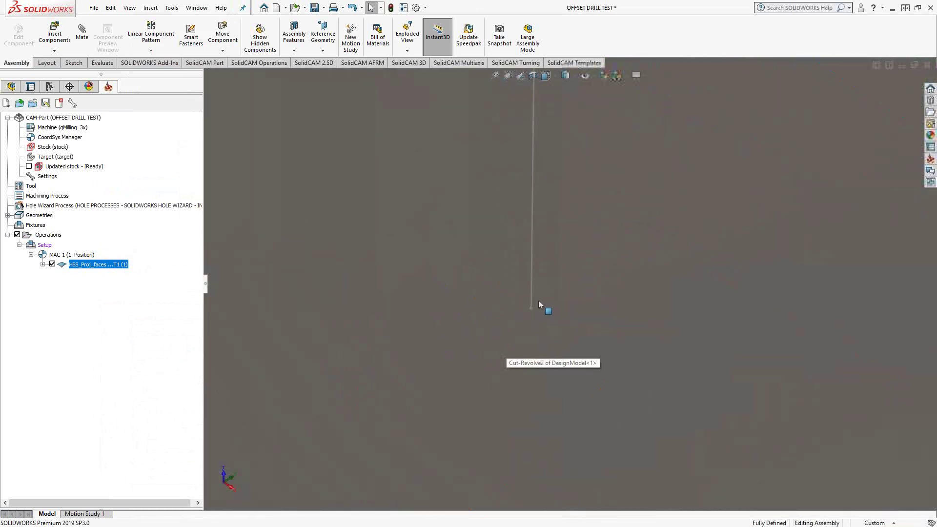
{"action": "scroll", "coordinate": [542, 288], "scroll_direction": "down", "scroll_amount": 1}
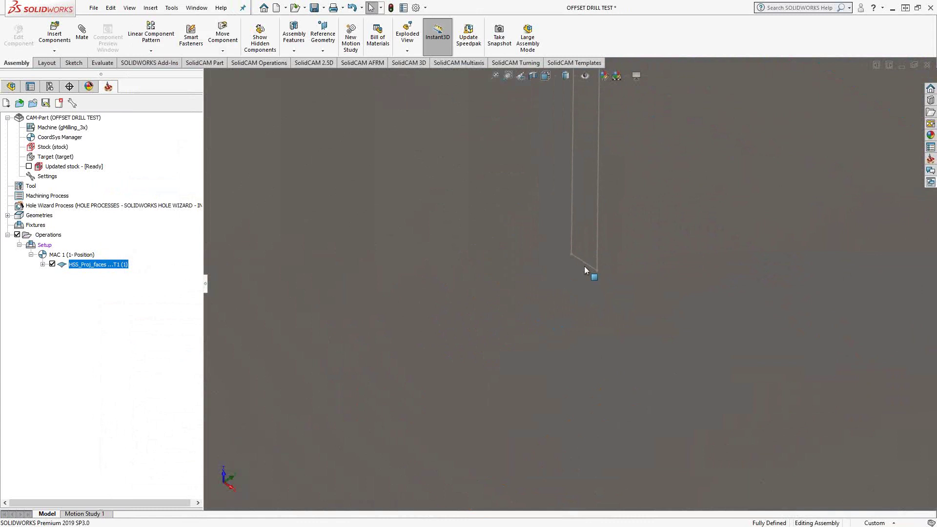
{"action": "key", "text": "Left"}
{"action": "key", "text": "Left"}
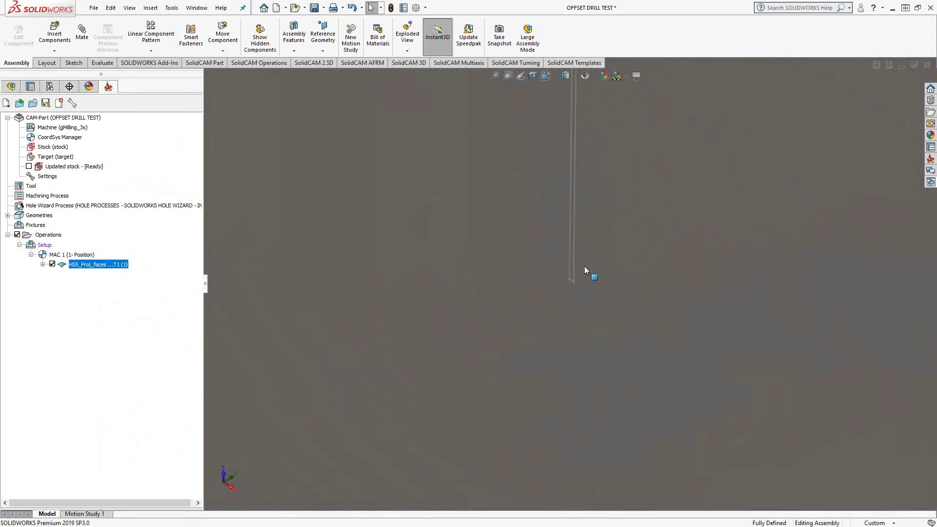
{"action": "middle_click_drag", "start_coordinate": [573, 280], "coordinate": [546, 291]}
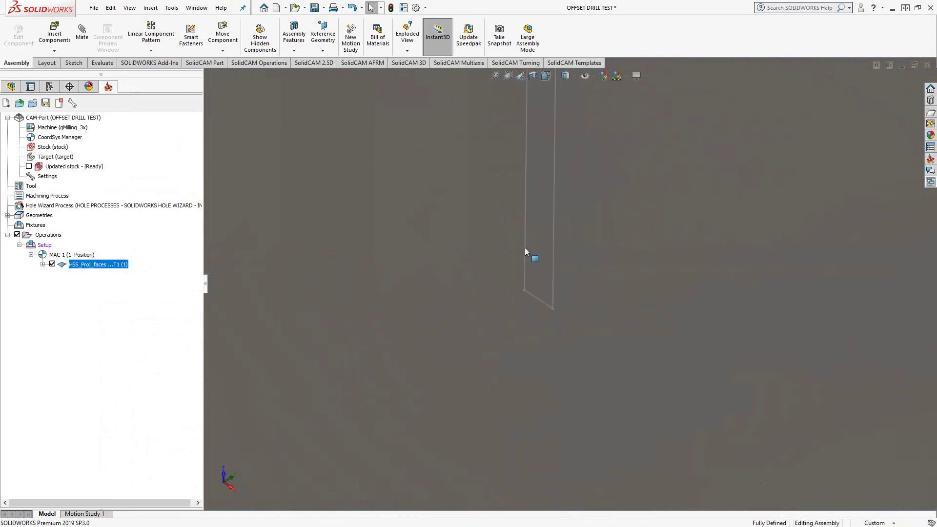
{"action": "key", "text": "Left"}
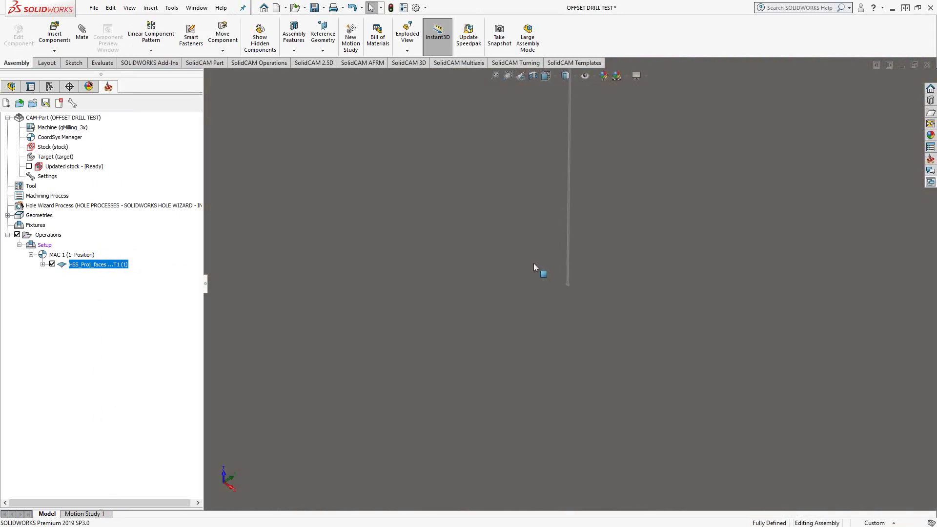
{"action": "key", "text": "Down"}
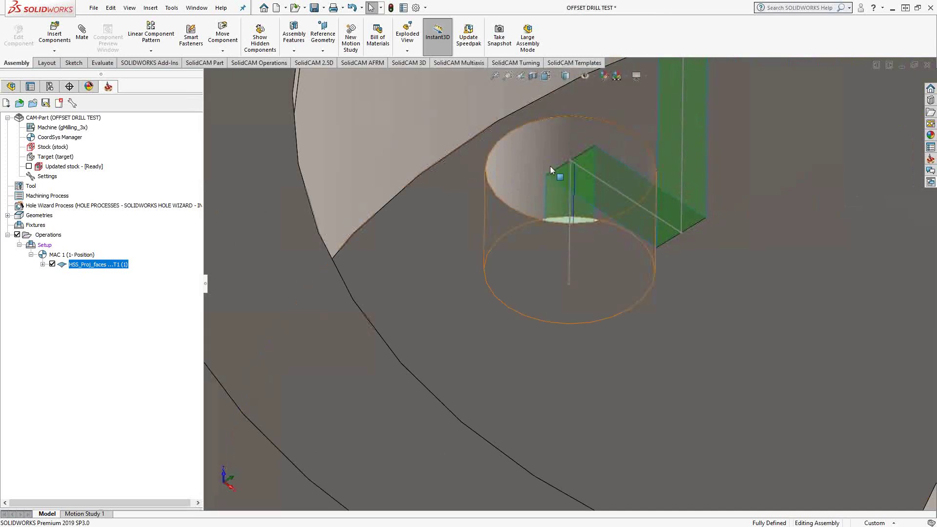
{"action": "scroll", "coordinate": [575, 163], "scroll_direction": "down", "scroll_amount": 10}
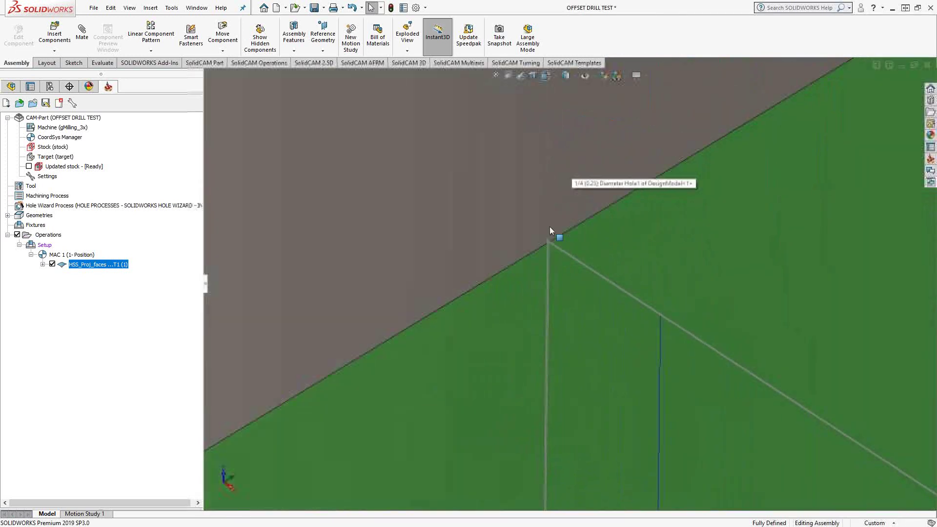
{"action": "scroll", "coordinate": [552, 247], "scroll_direction": "down", "scroll_amount": 2}
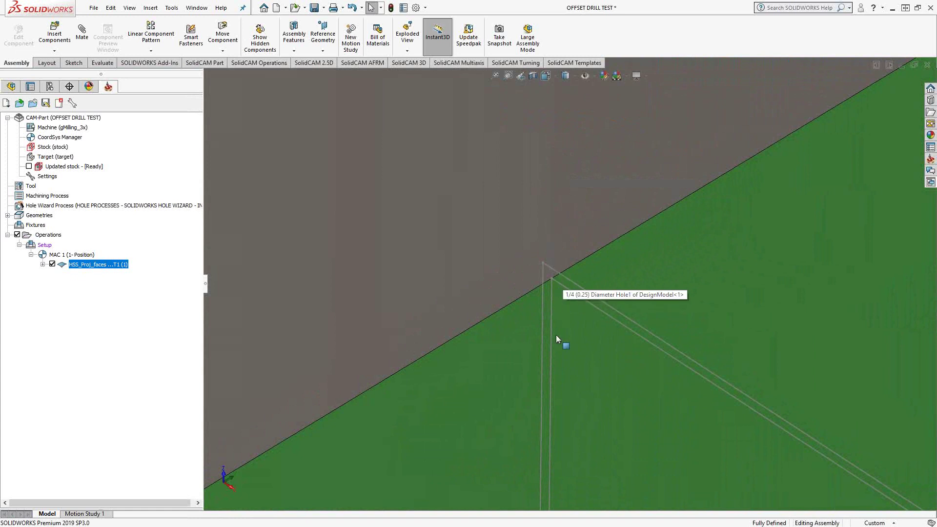
{"action": "scroll", "coordinate": [556, 335], "scroll_direction": "up", "scroll_amount": 5}
{"action": "scroll", "coordinate": [549, 335], "scroll_direction": "up", "scroll_amount": 5}
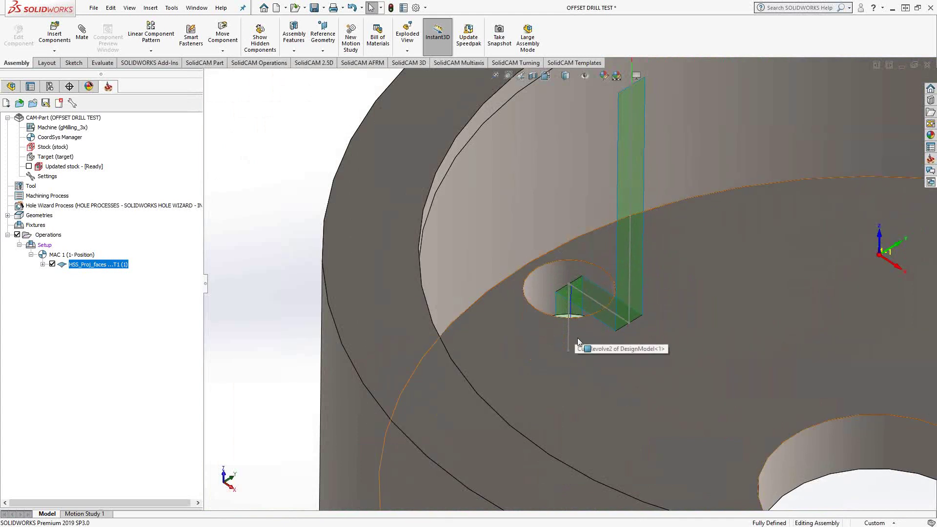
{"action": "scroll", "coordinate": [577, 331], "scroll_direction": "down", "scroll_amount": 8}
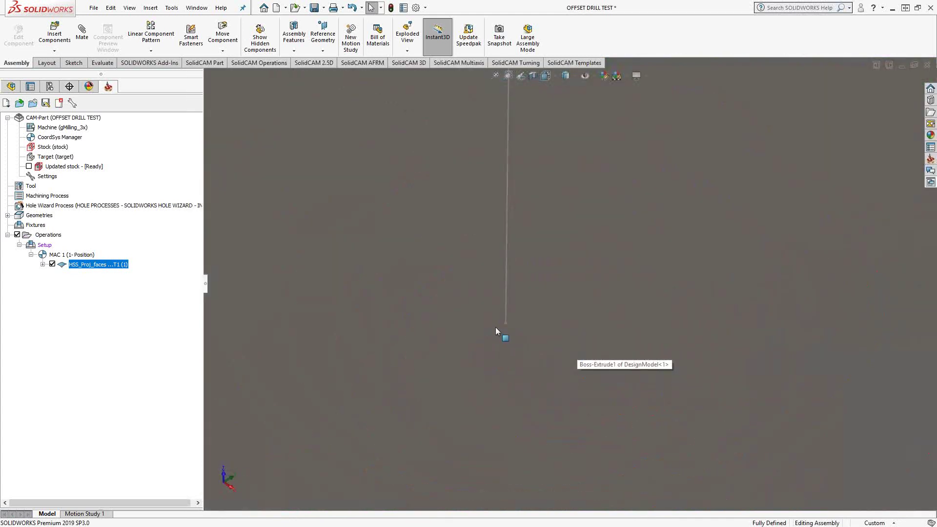
{"action": "scroll", "coordinate": [503, 330], "scroll_direction": "down", "scroll_amount": 2}
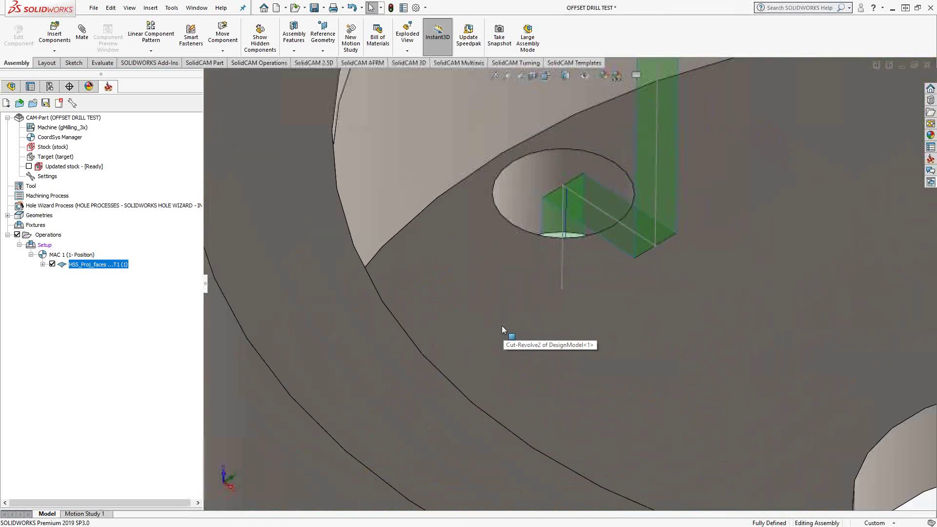
{"action": "scroll", "coordinate": [501, 326], "scroll_direction": "up", "scroll_amount": 5}
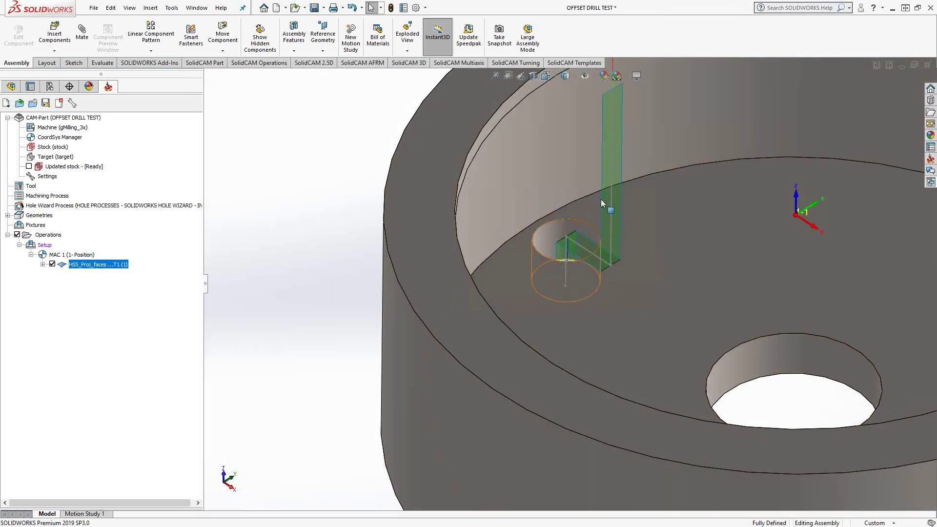
{"action": "scroll", "coordinate": [602, 242], "scroll_direction": "up", "scroll_amount": 3}
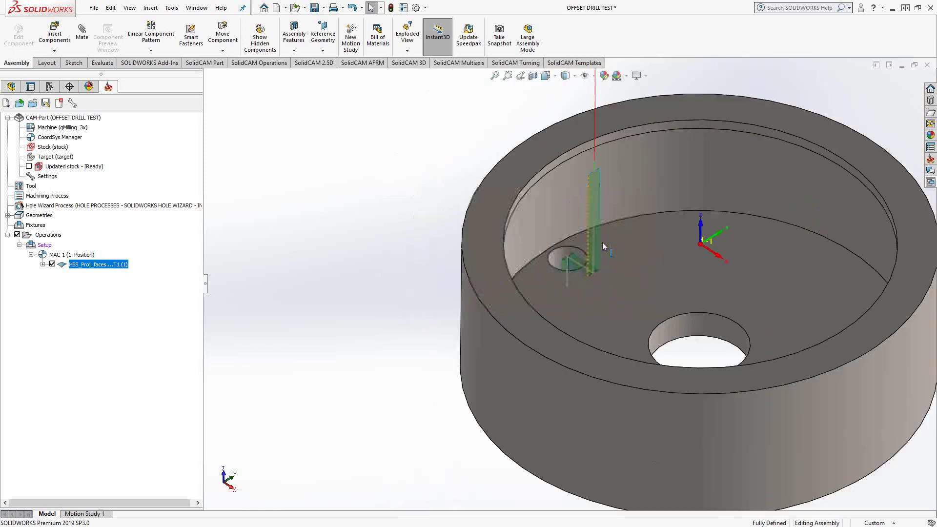
{"action": "scroll", "coordinate": [602, 242], "scroll_direction": "up", "scroll_amount": 1}
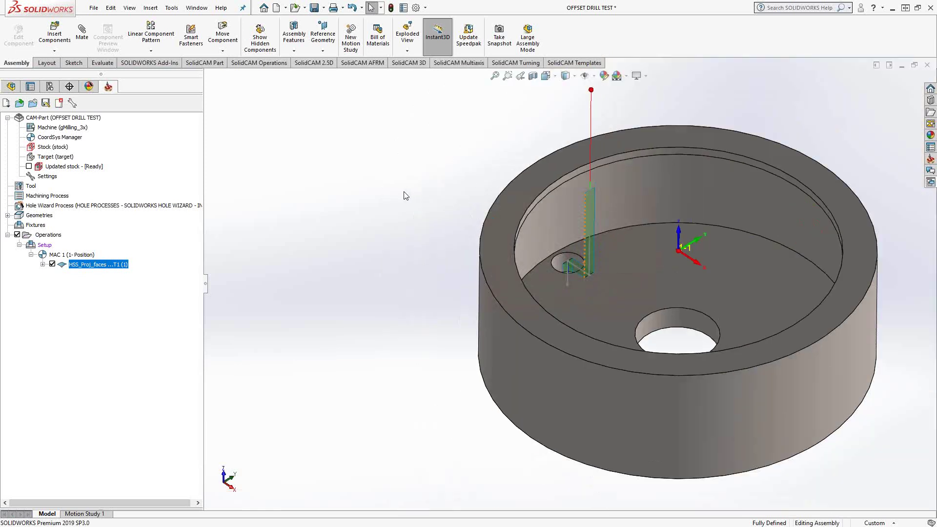